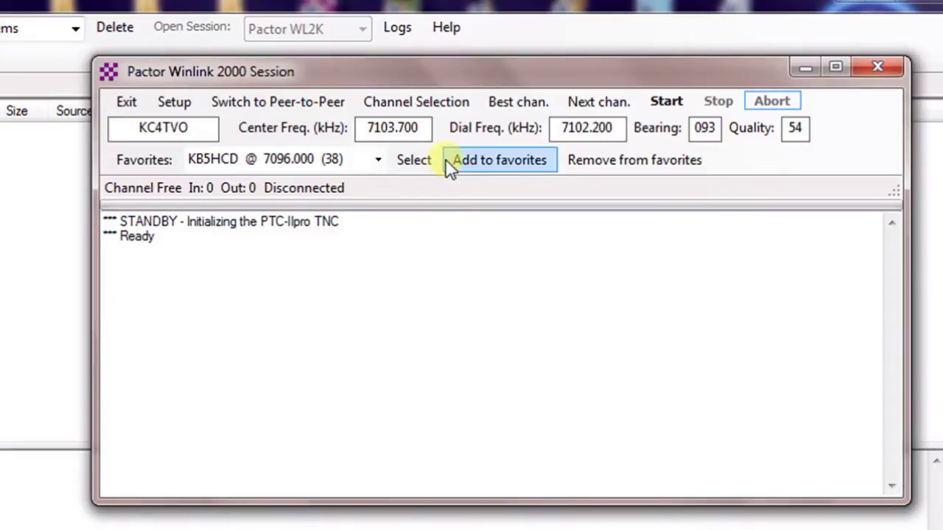
click(668, 101)
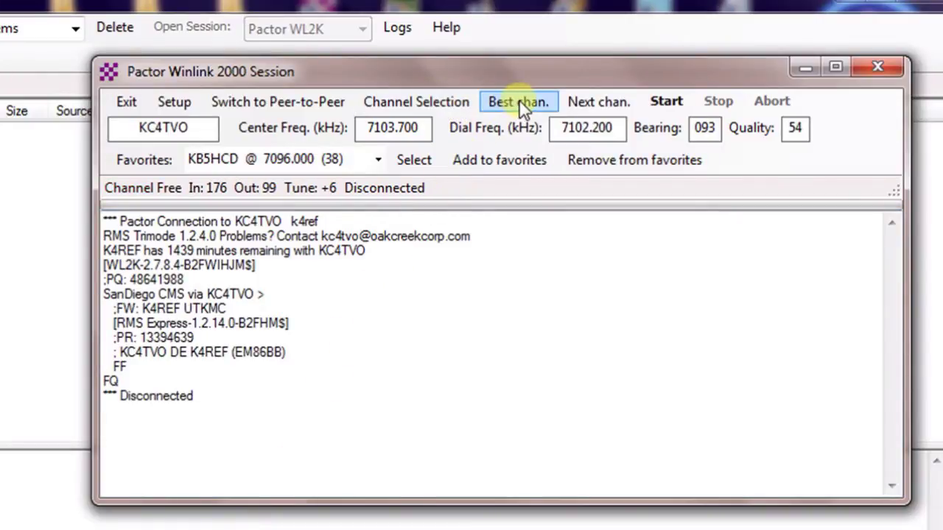
Review the HF channel list with its path estimates and the saved favorite channels of the Pactor session
click(444, 102)
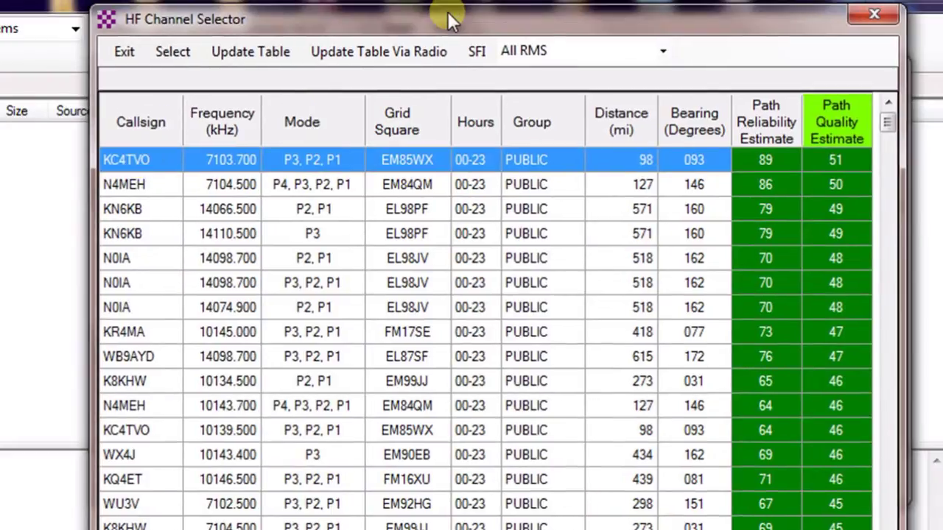
drag(450, 14, 409, 115)
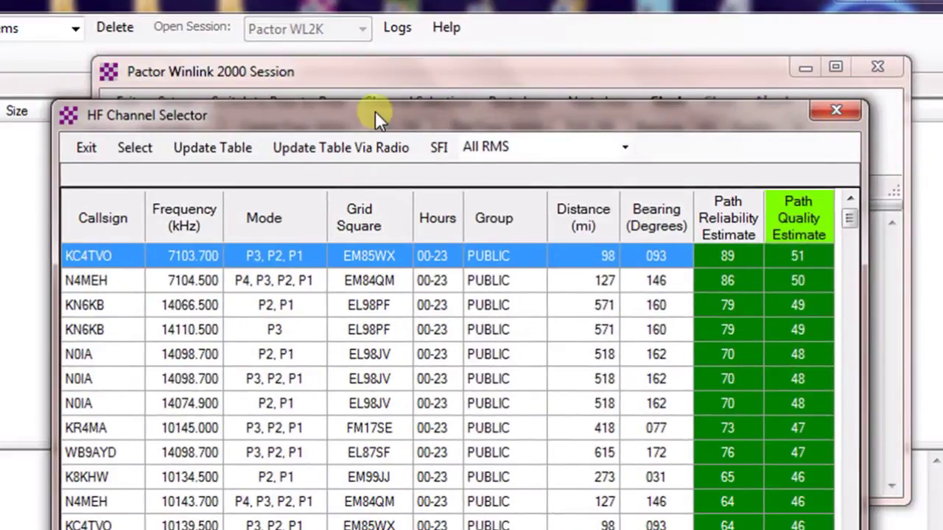
click(84, 149)
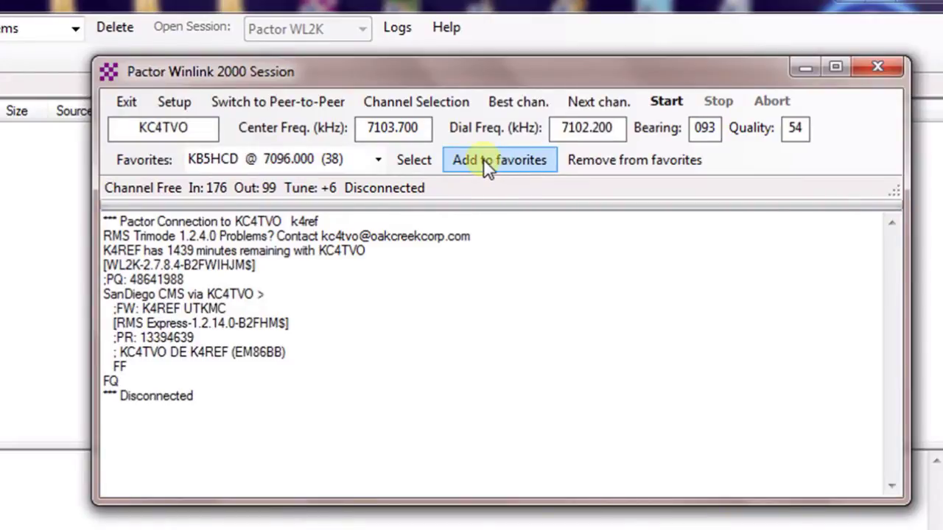
click(379, 162)
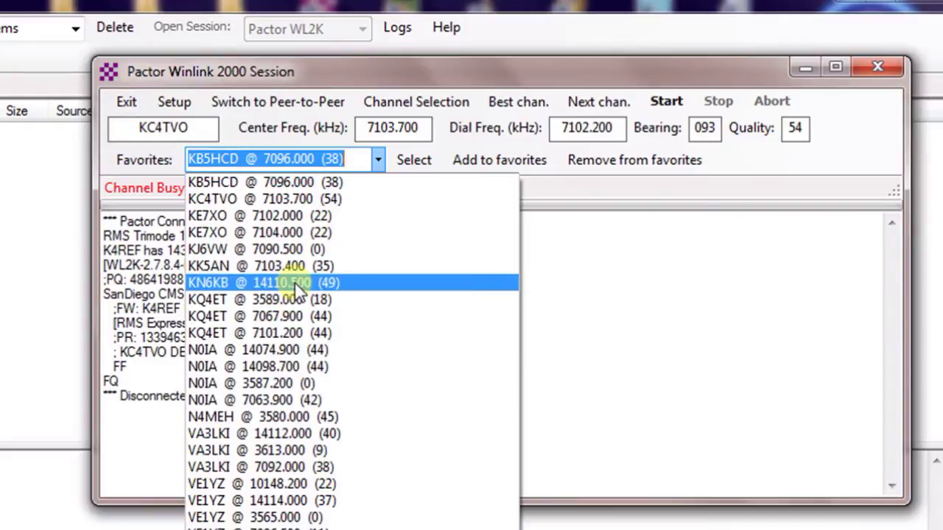
click(401, 69)
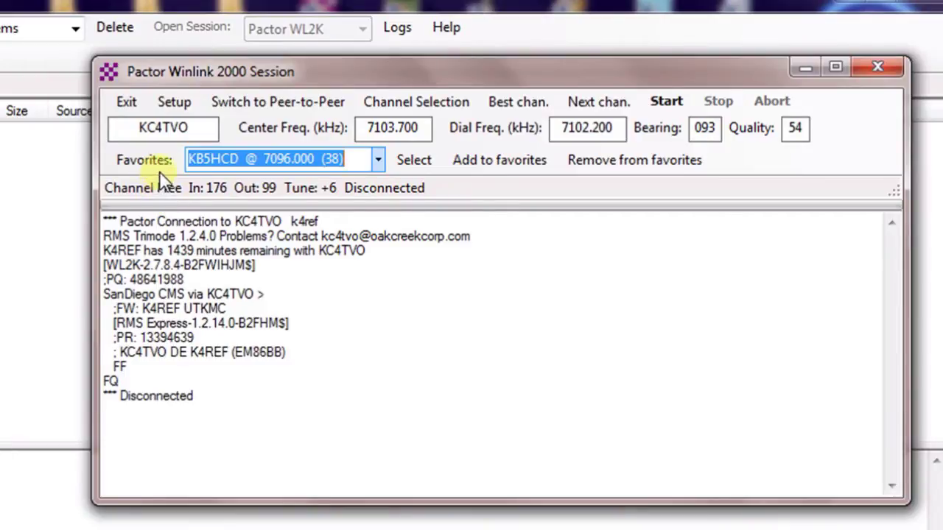
Exit the Pactor session and open a Winmor WL2K session, postponing the registration reminder
click(127, 102)
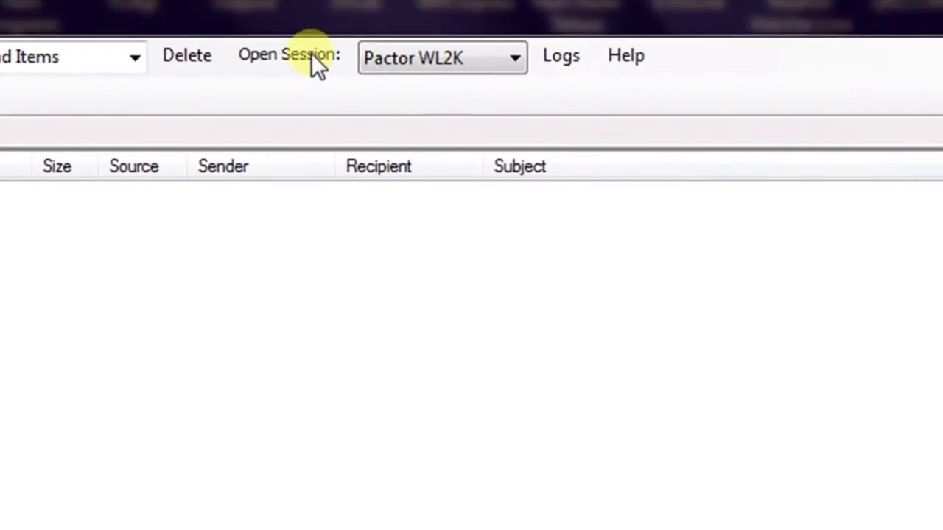
click(515, 57)
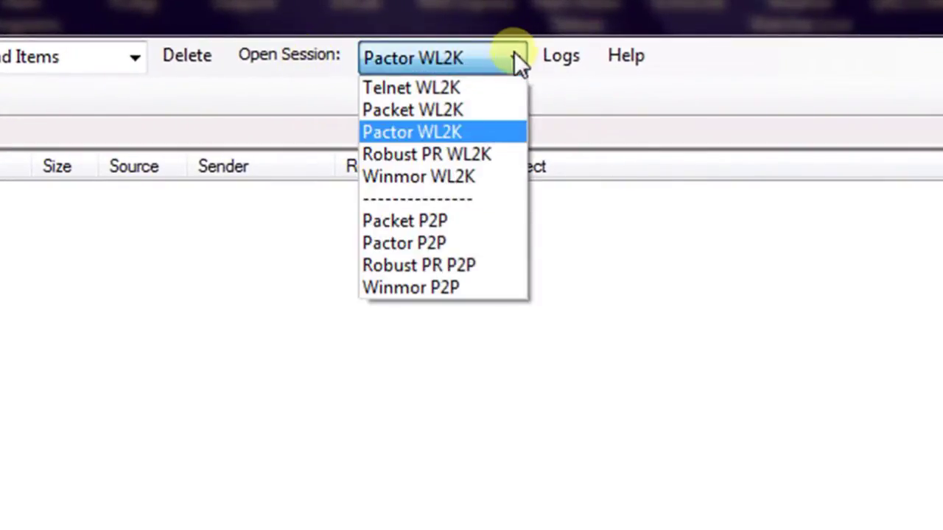
click(460, 175)
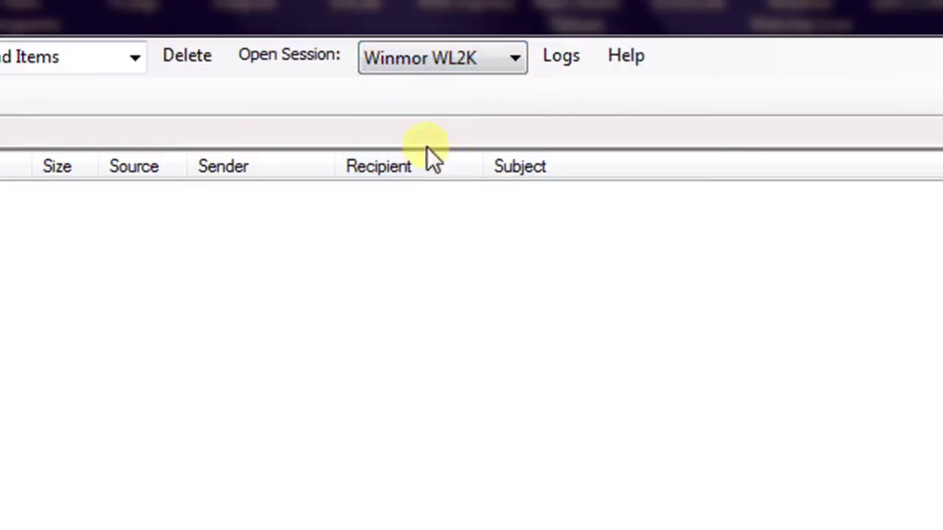
click(281, 55)
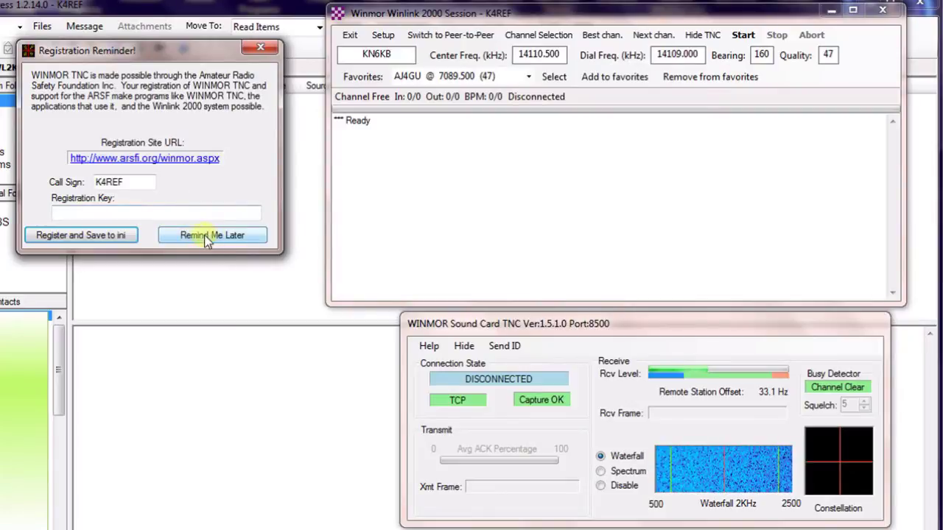
click(203, 238)
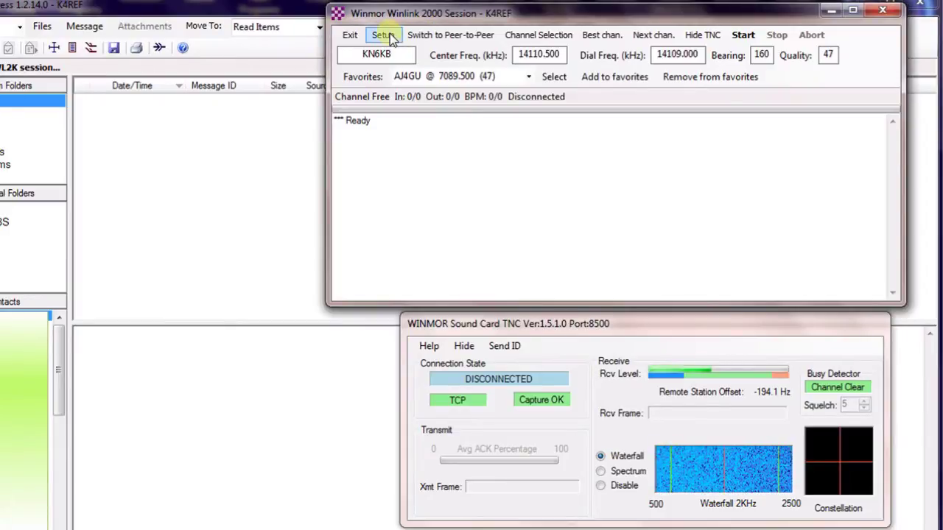
In the WINMOR TNC setup, choose the Signalink USB Audio CODEC as both capture and playback device
click(390, 33)
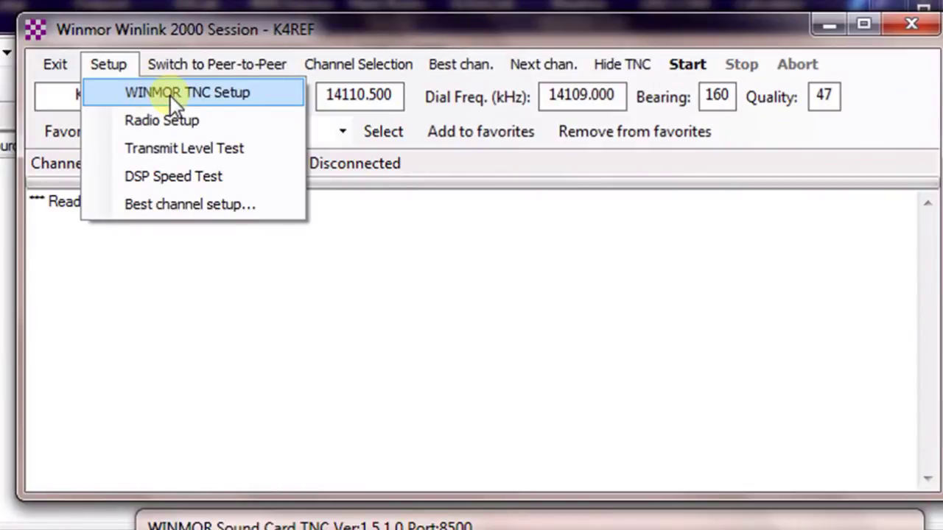
click(170, 96)
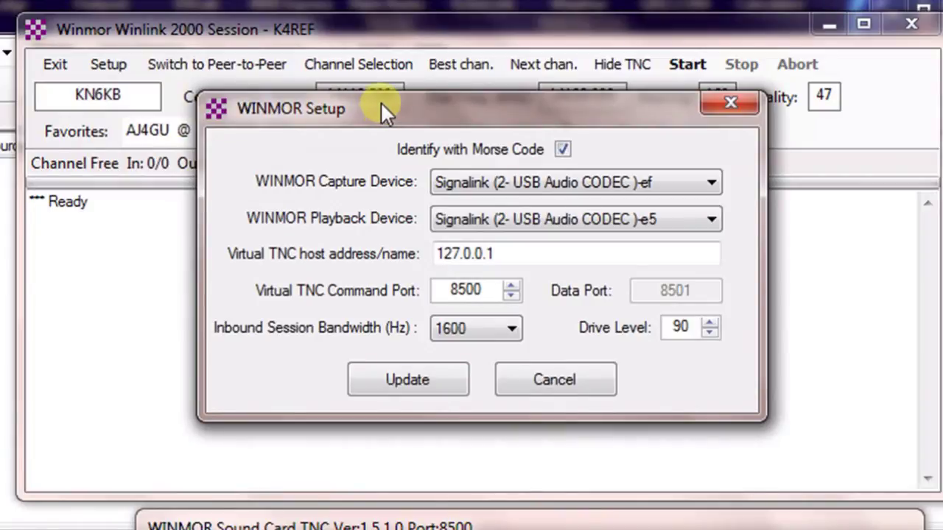
click(712, 183)
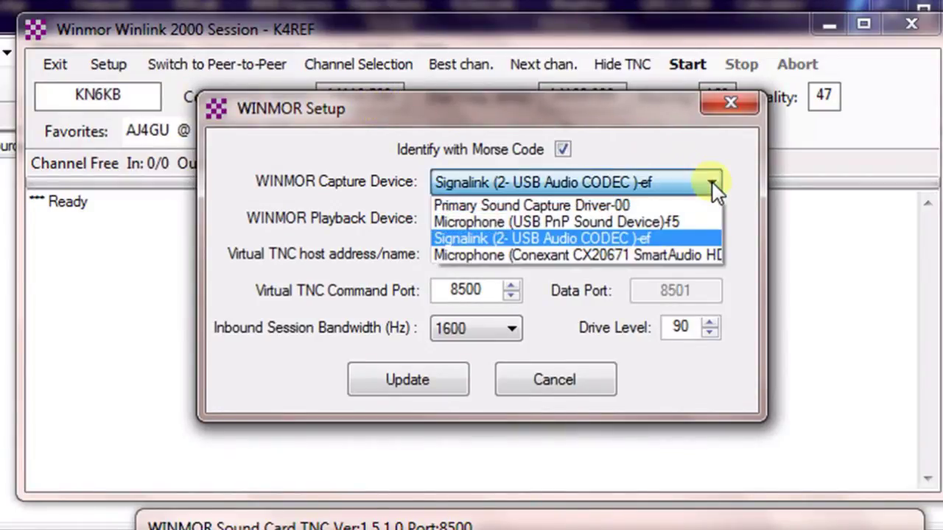
click(569, 238)
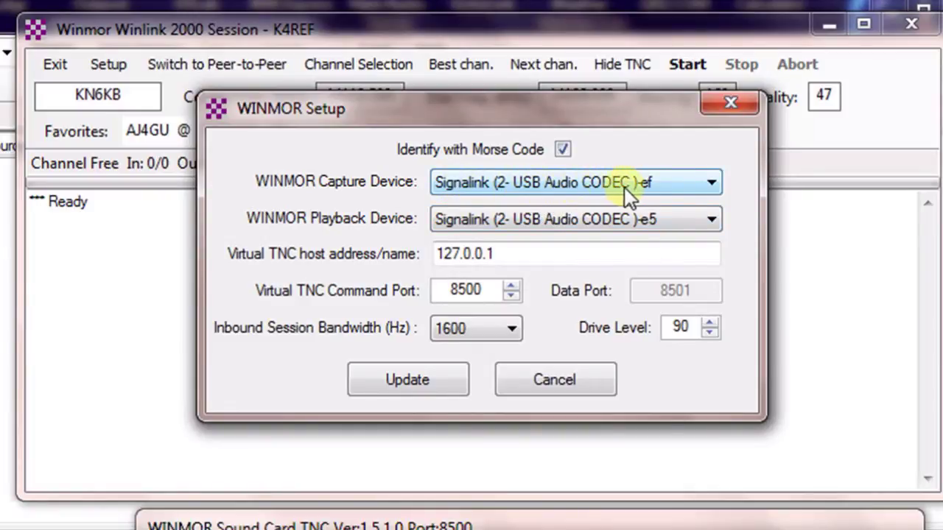
click(717, 217)
click(680, 278)
Set the inbound session bandwidth to 1600 Hz, save the WINMOR setup and postpone the registration reminder
click(515, 328)
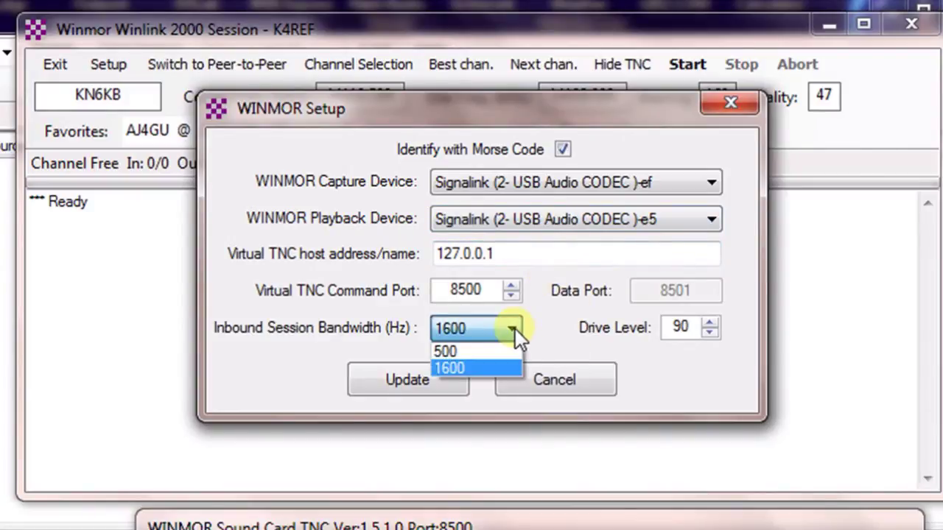
click(492, 367)
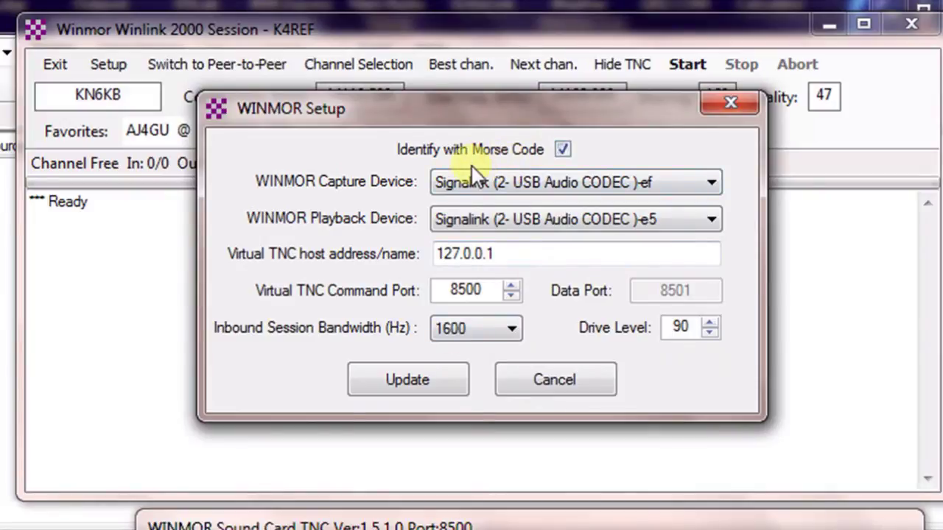
click(429, 374)
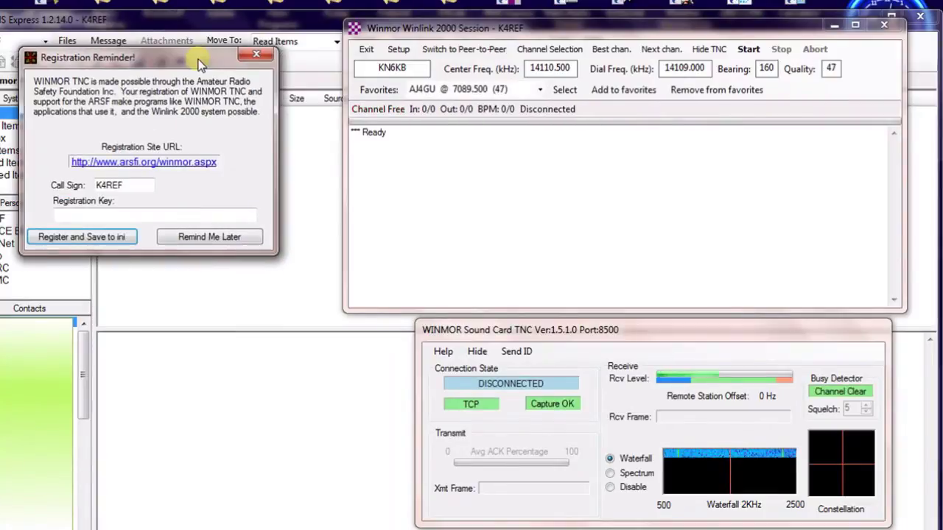
click(203, 238)
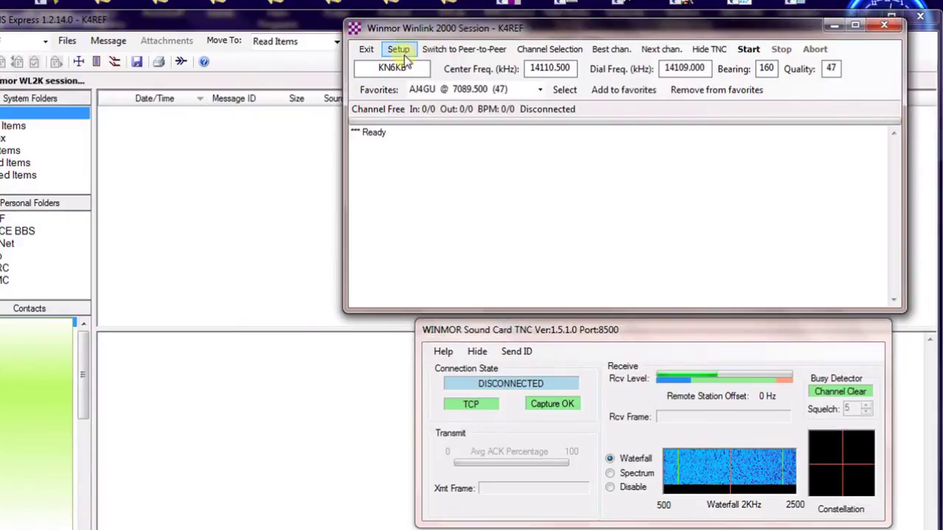
In the radio setup, choose Kenwood Amateur as radio model and COM11 as radio control port, and save the settings
click(401, 52)
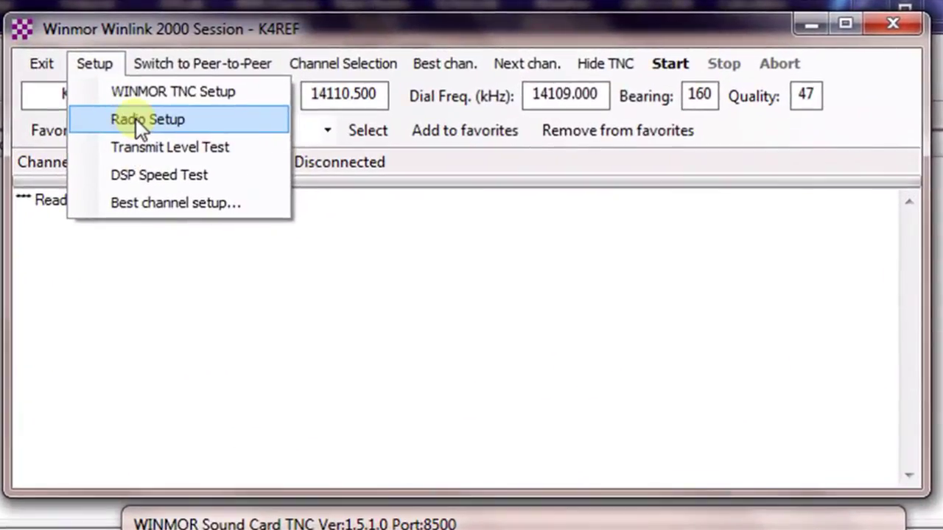
click(137, 121)
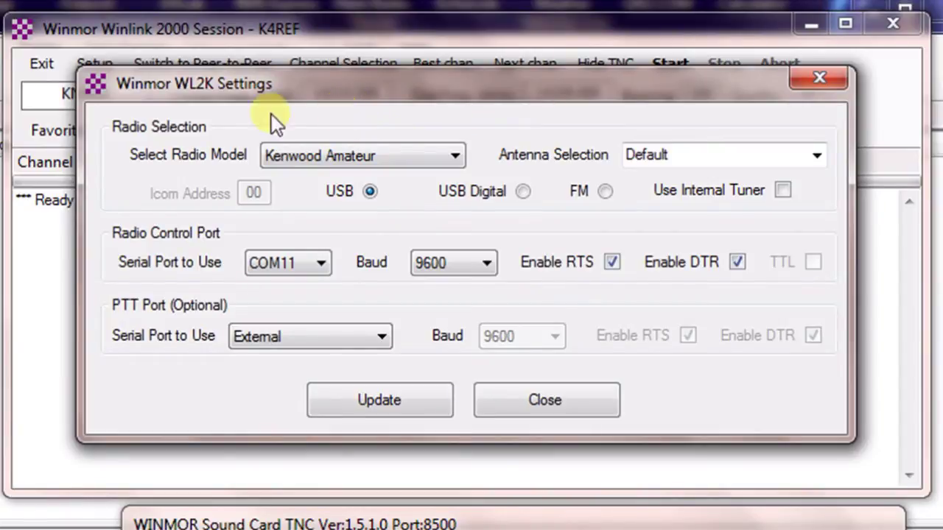
click(451, 151)
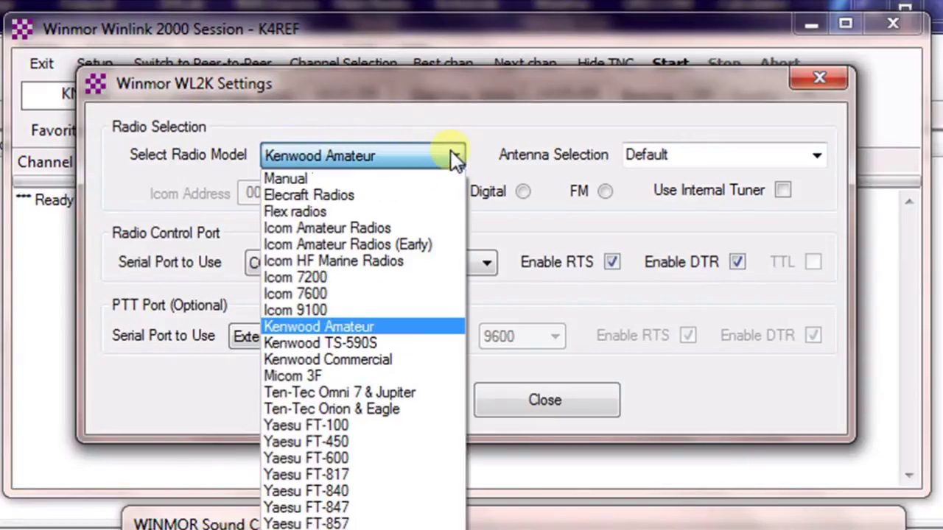
click(383, 325)
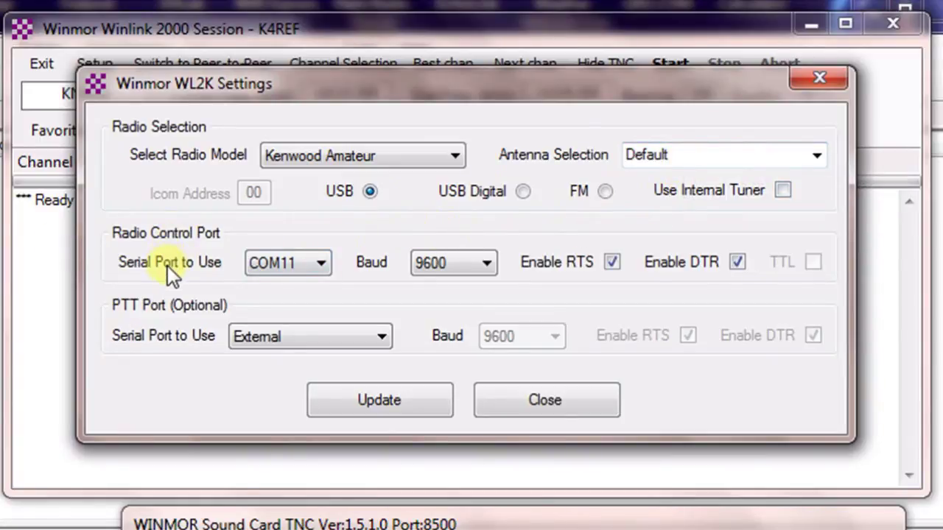
click(322, 267)
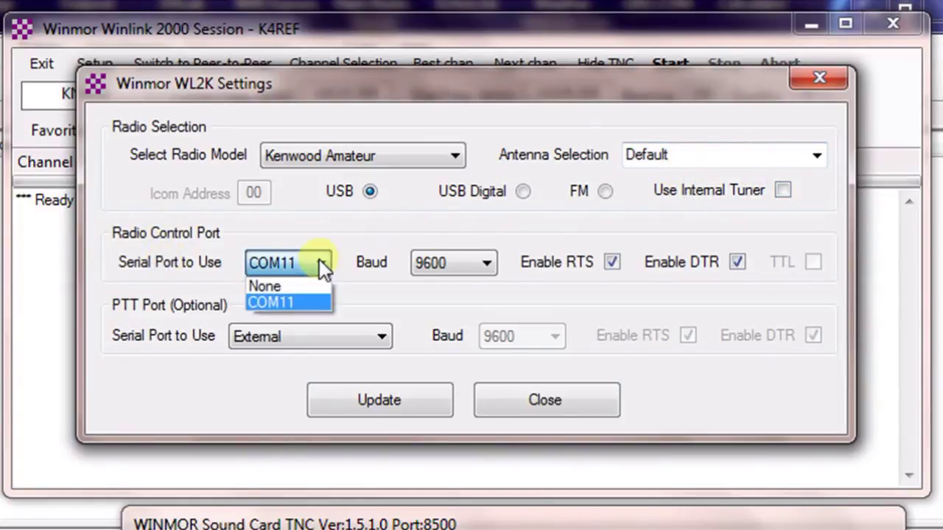
click(287, 302)
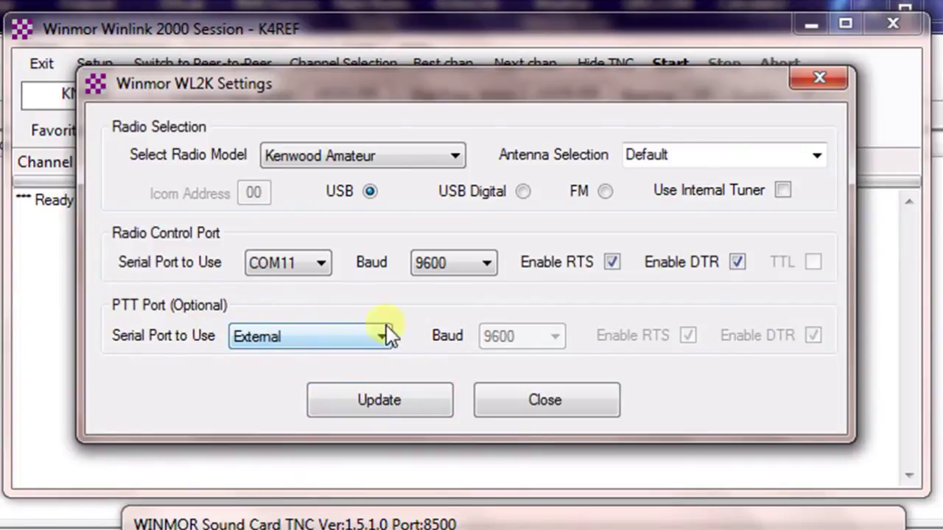
click(381, 401)
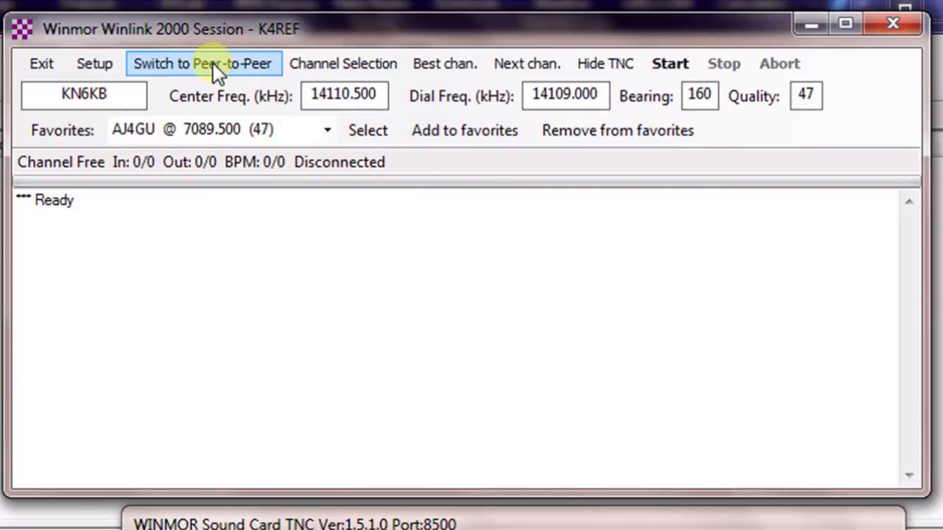
Select the KN6KB channel at 14110.500 kHz from the HF channel list for the Winmor session
click(350, 63)
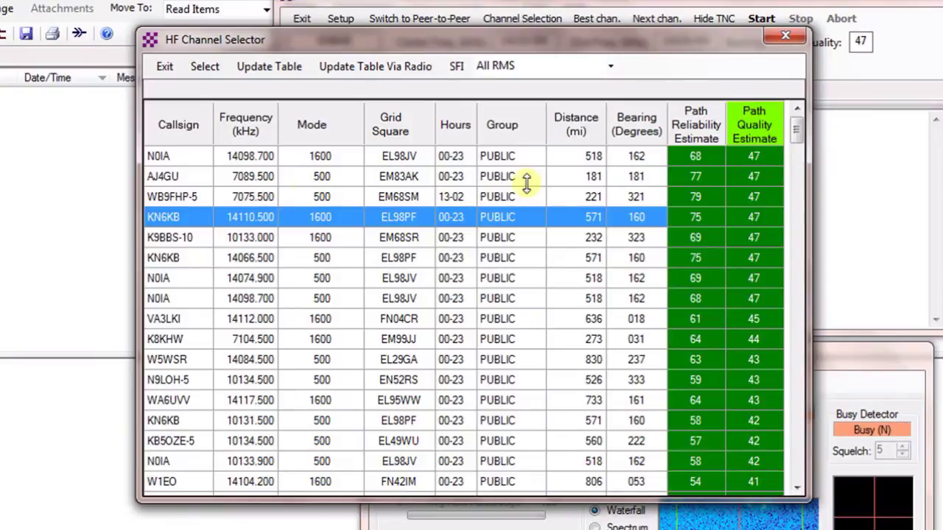
drag(320, 35, 334, 81)
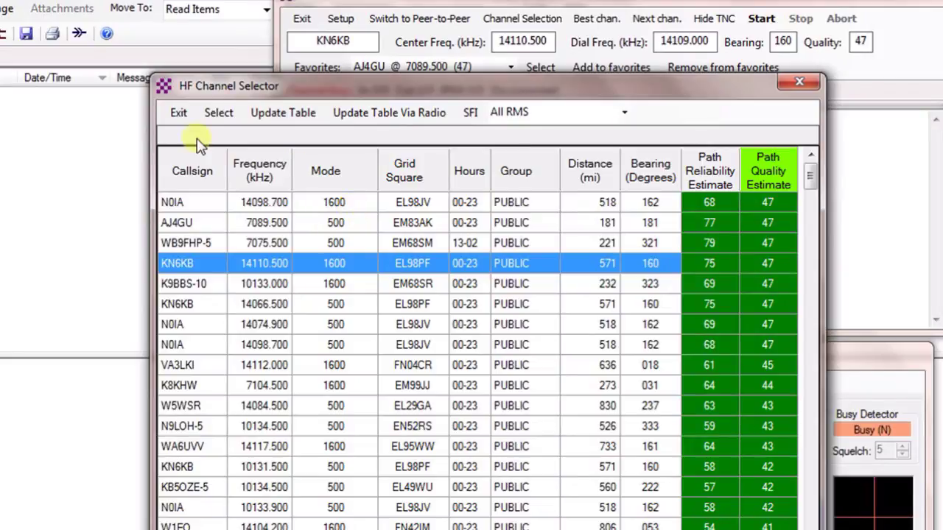
click(218, 112)
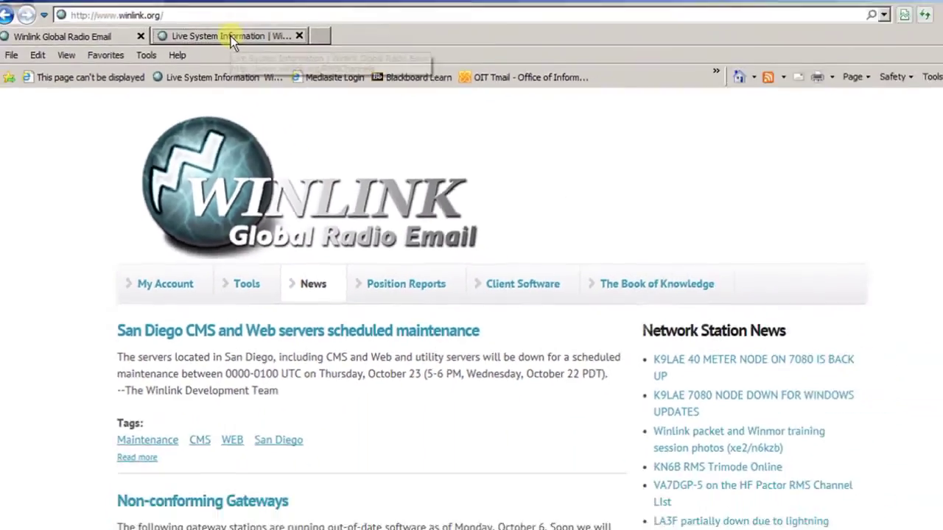
In the browser, view the Live System Information page of winlink.org and examine the RMS map and its marker legend
click(224, 46)
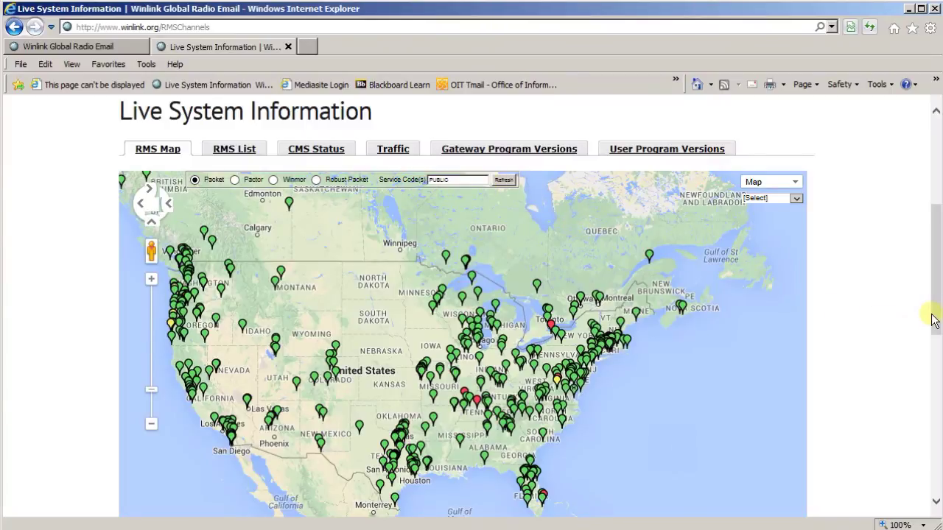
drag(932, 322, 932, 438)
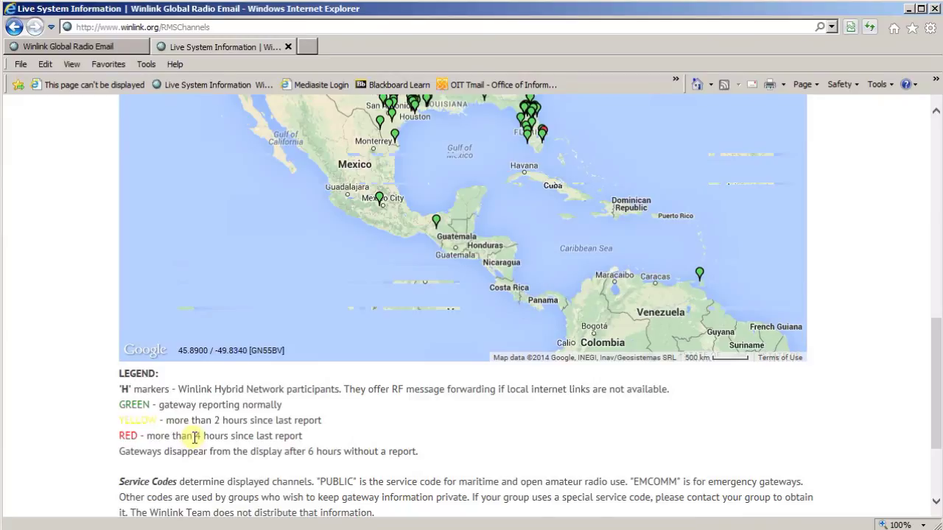
scroll(933, 401, up, 1)
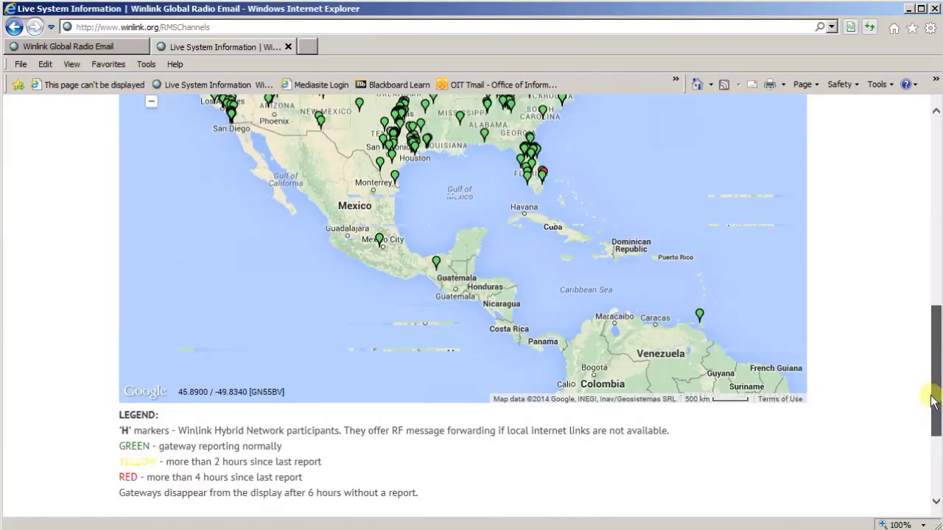
drag(932, 401, 921, 306)
scroll(919, 328, down, 1)
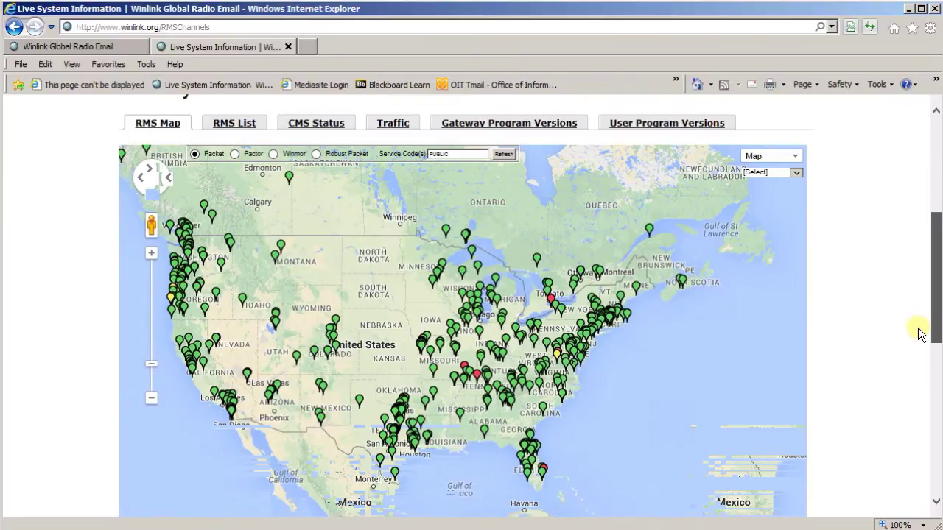
Show only Pactor gateways on the RMS map and open the channel information of the Nova Scotia gateway
click(235, 155)
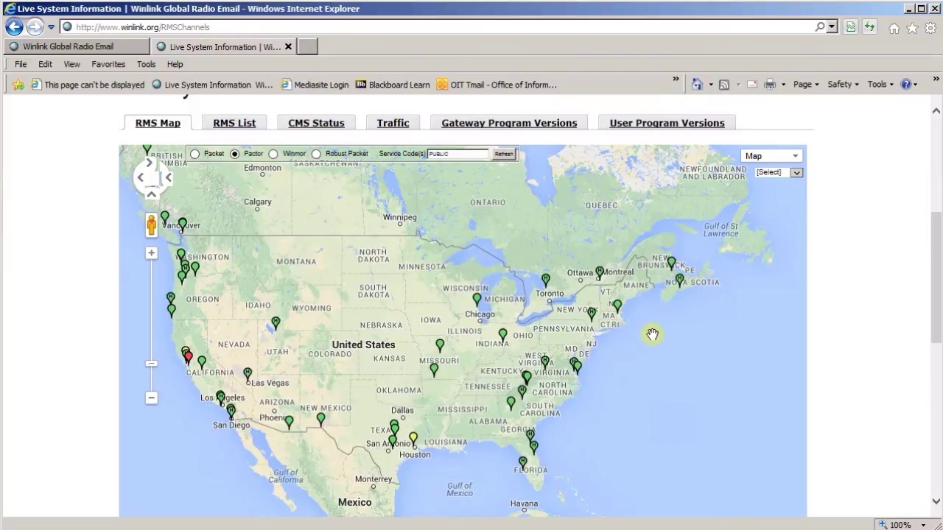
click(679, 280)
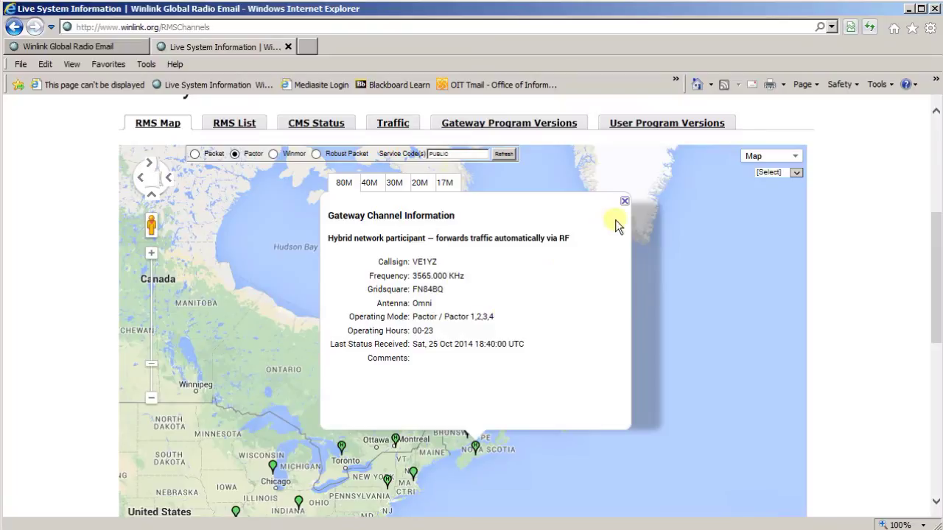
View the channel information of the Pactor gateway near Toronto on the 40M, 30M, 20M and 17M bands
click(624, 203)
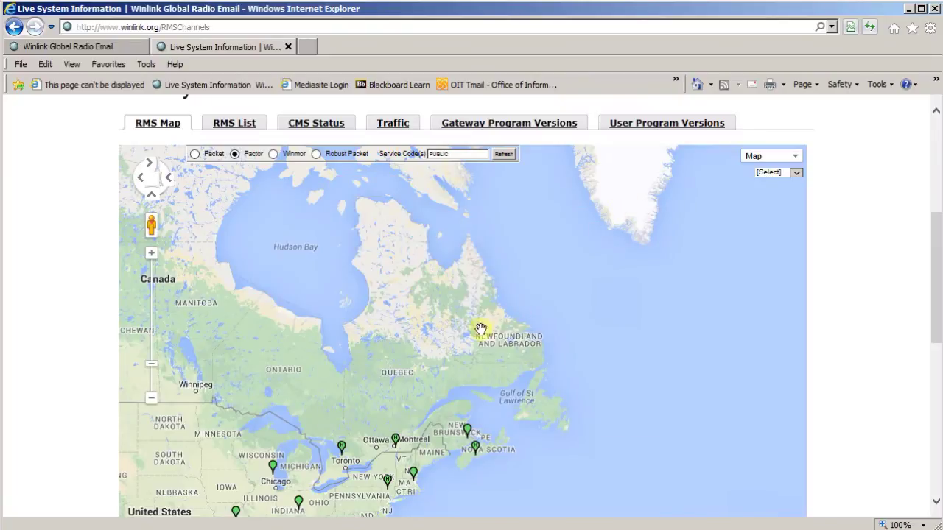
drag(440, 339, 520, 283)
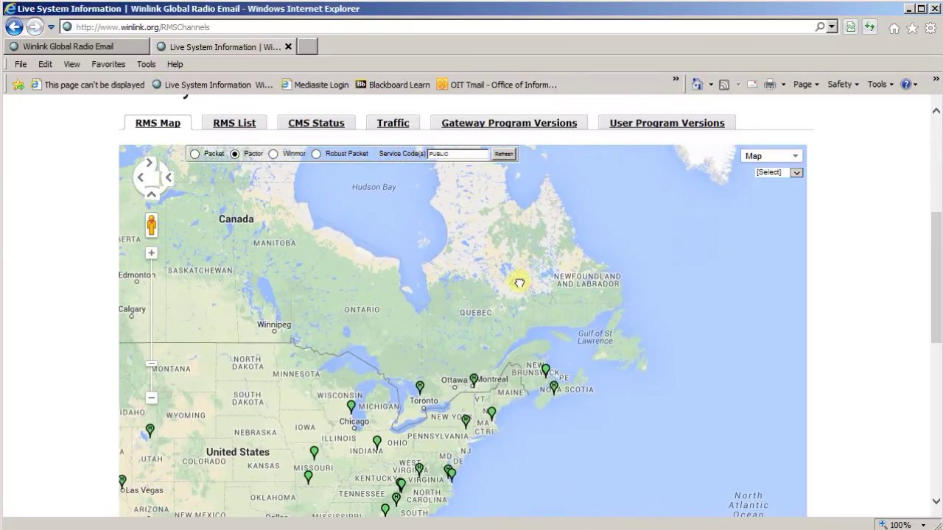
click(419, 386)
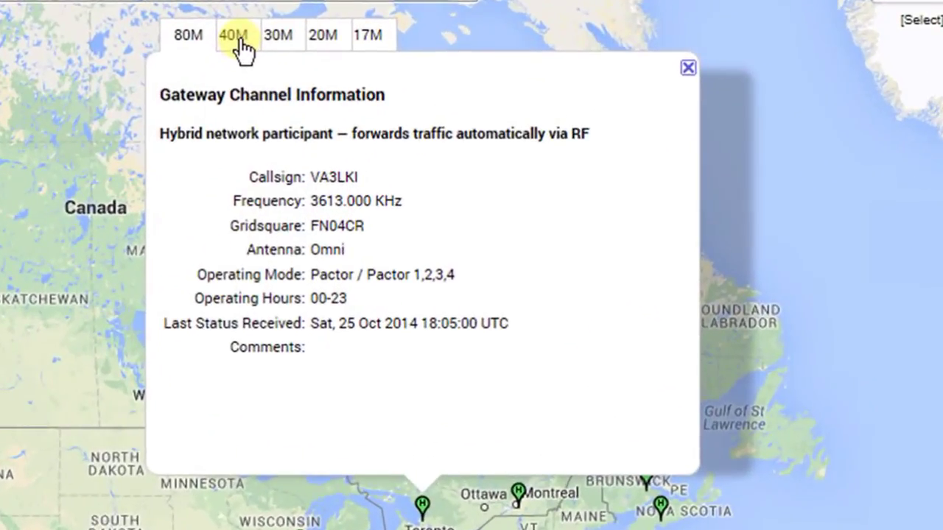
click(241, 43)
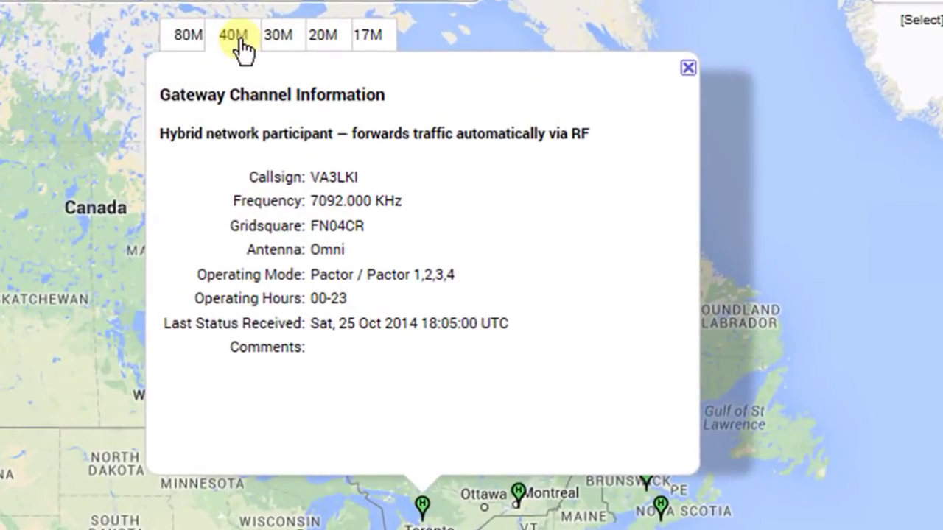
click(285, 41)
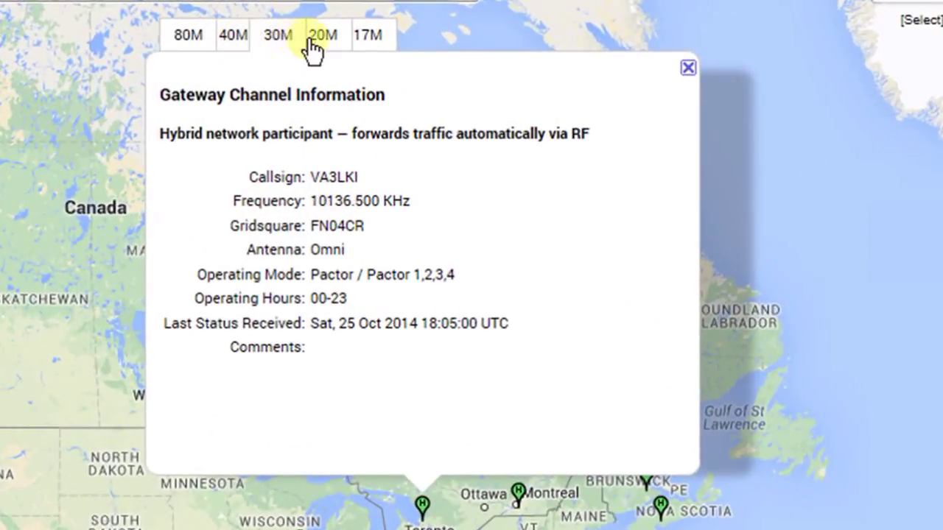
click(326, 41)
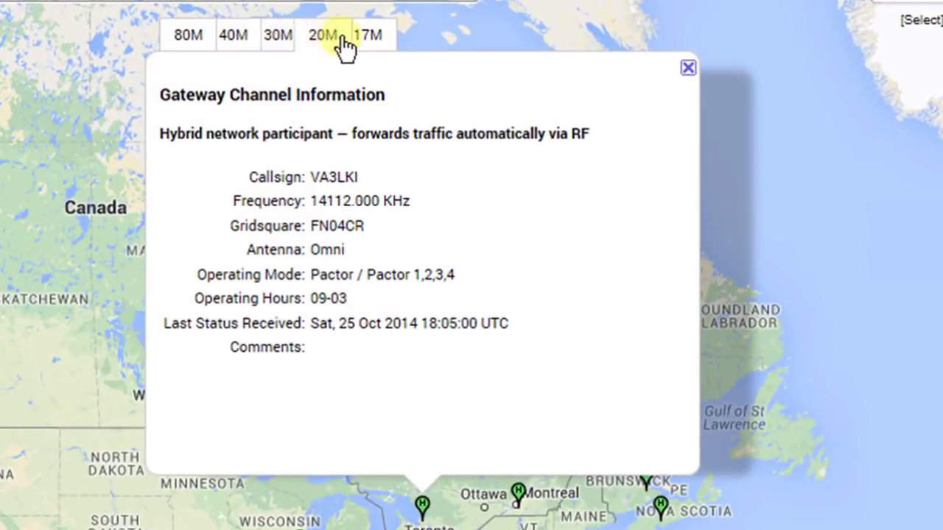
click(384, 36)
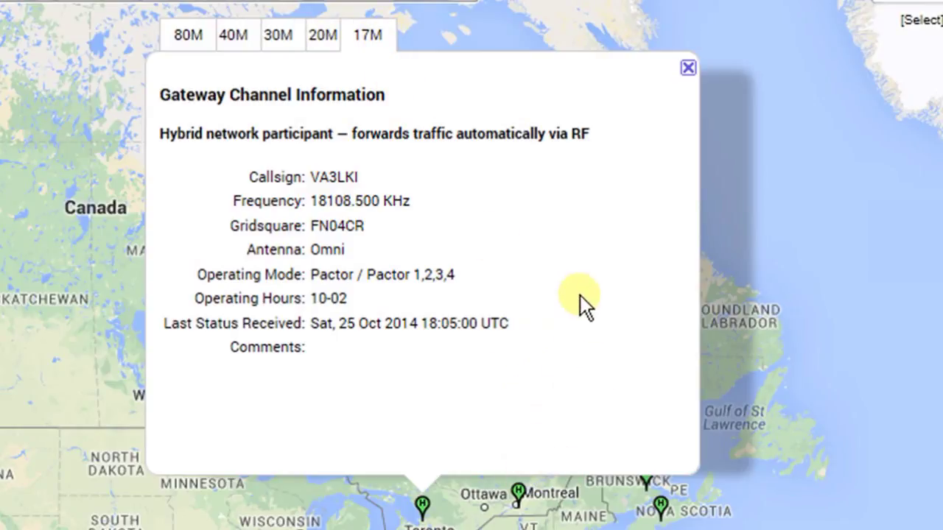
click(687, 71)
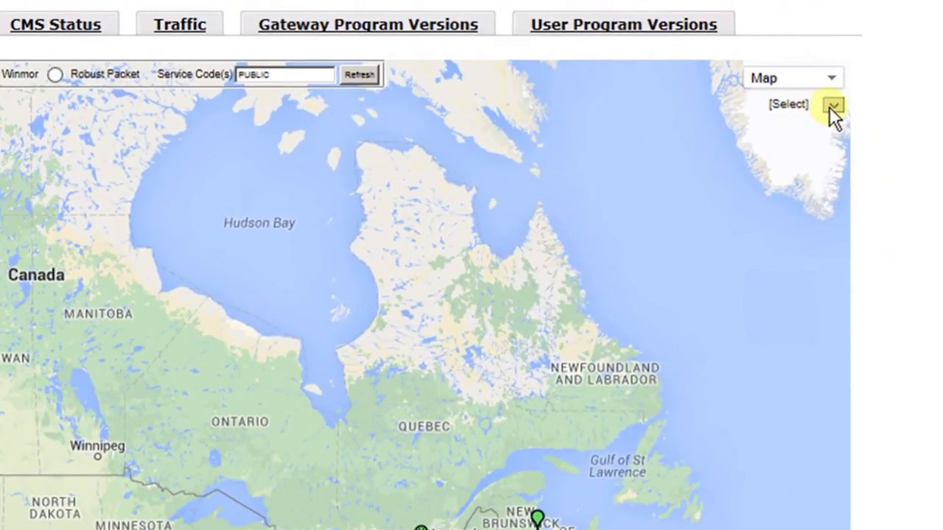
Choose gateway LA3F-5 from the map's callsign list to view its location and channel information
click(832, 106)
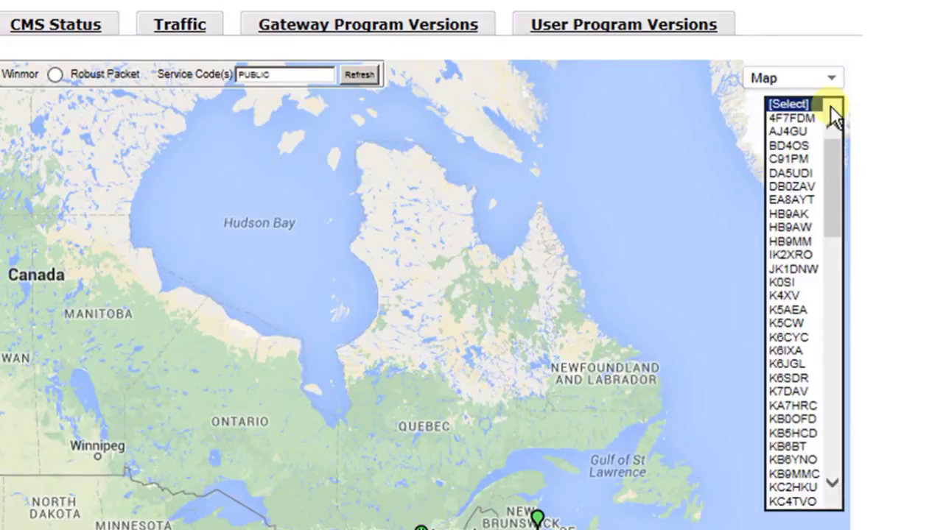
drag(838, 155, 863, 291)
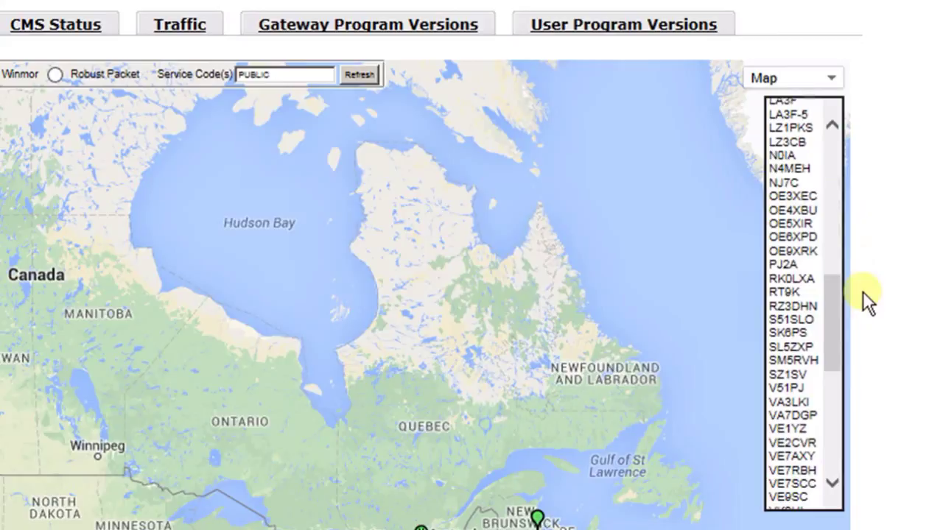
click(779, 115)
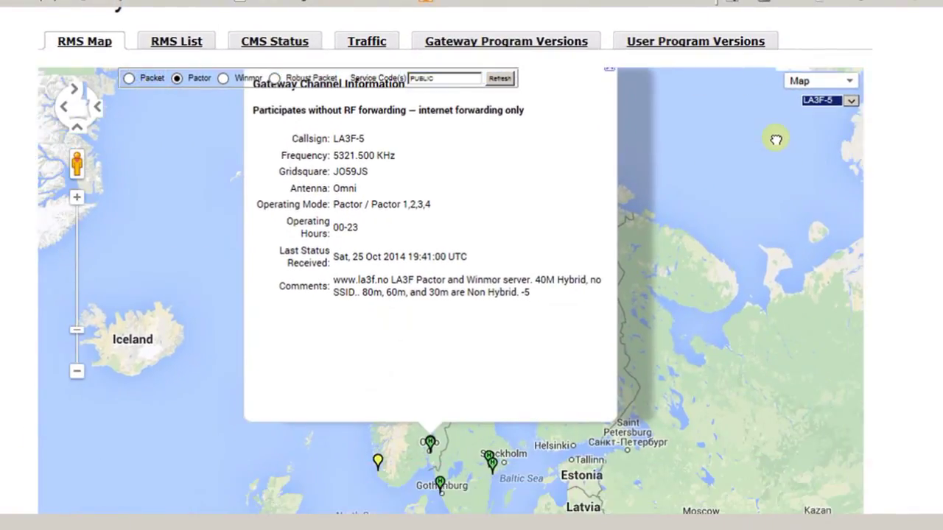
click(776, 139)
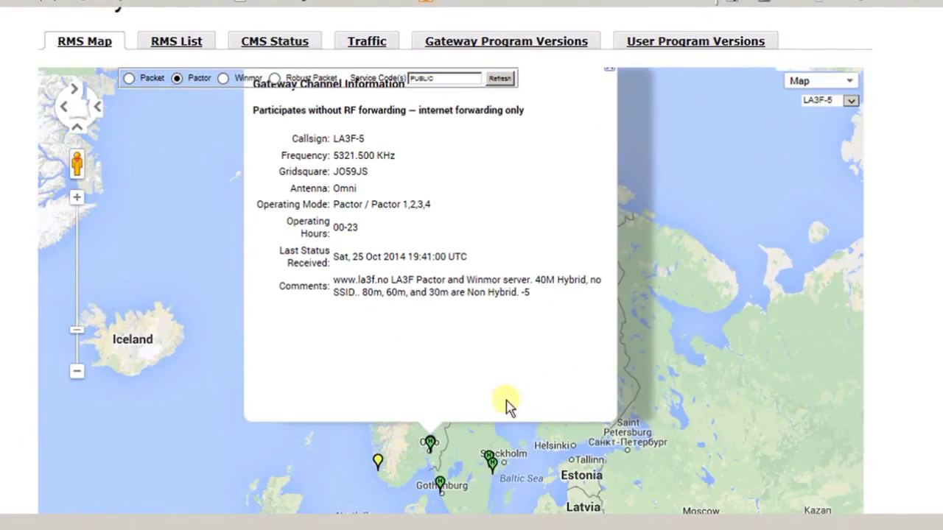